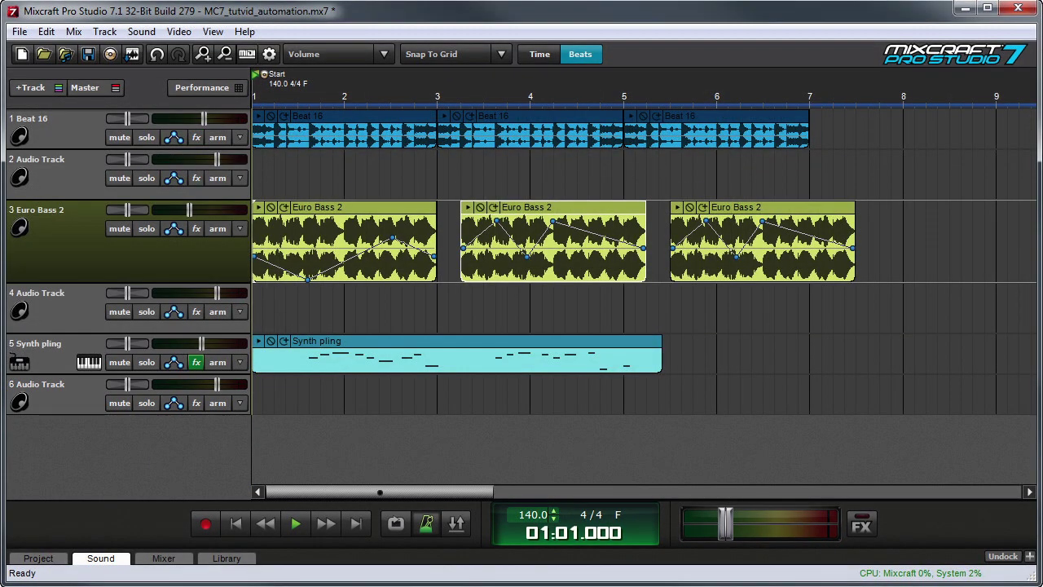
Step: Open Euro Bass 2's automatable parameter list and select its second and third clips
click(384, 54)
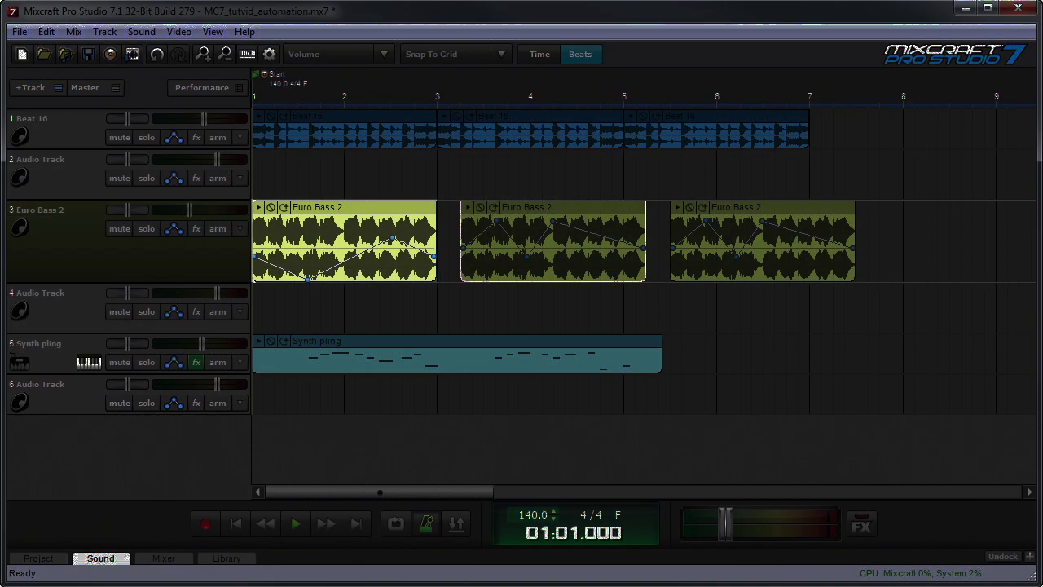
click(553, 244)
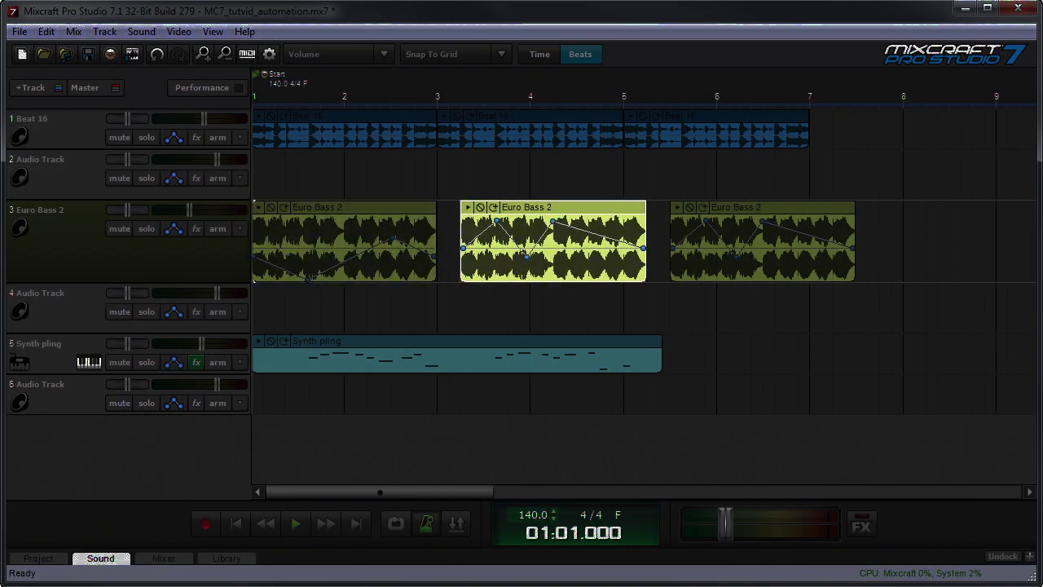
click(762, 245)
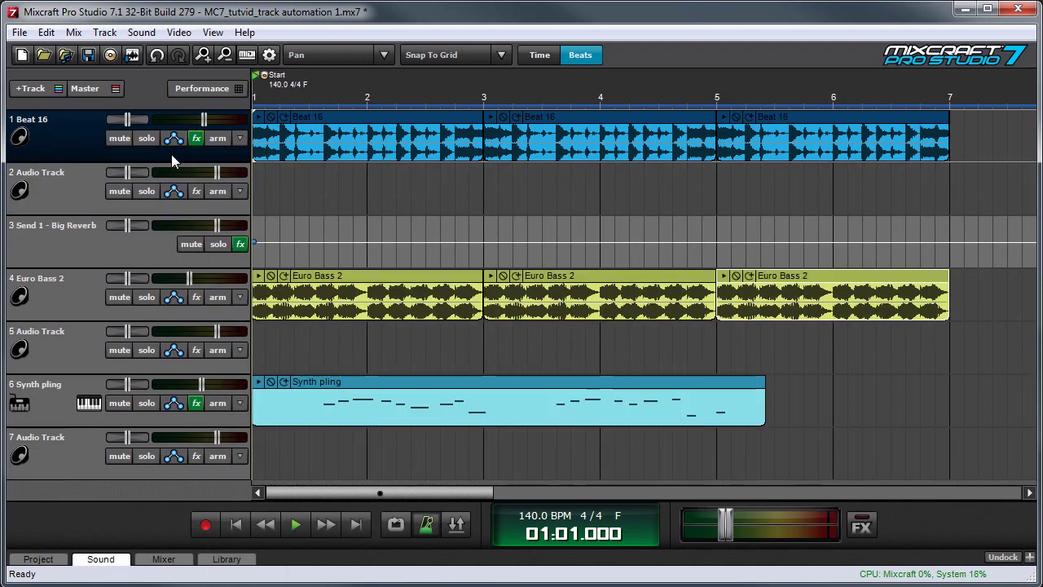
Step: Play the project, then show the automation lane for Beat 16
key(space)
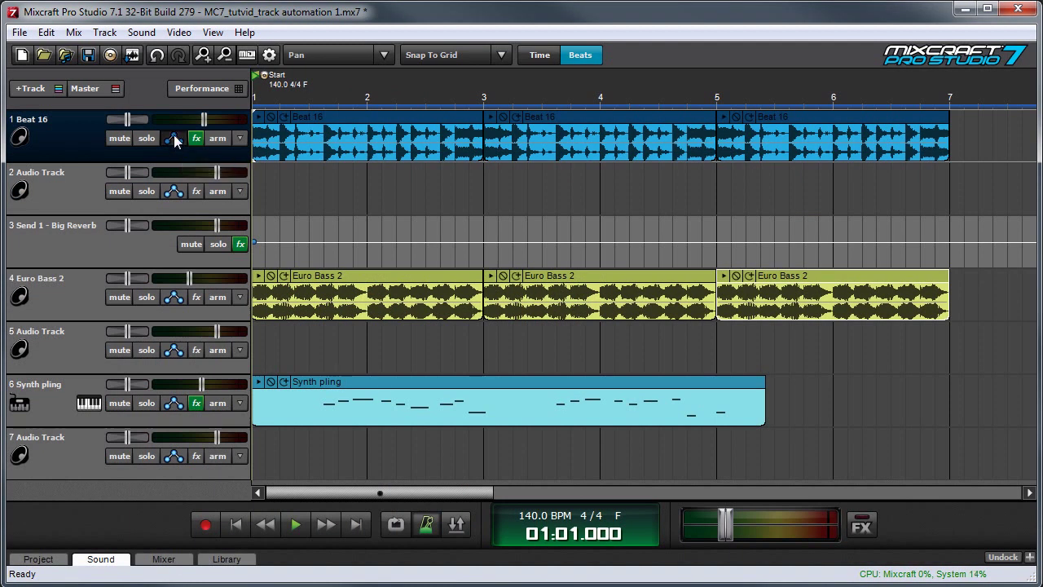
click(173, 139)
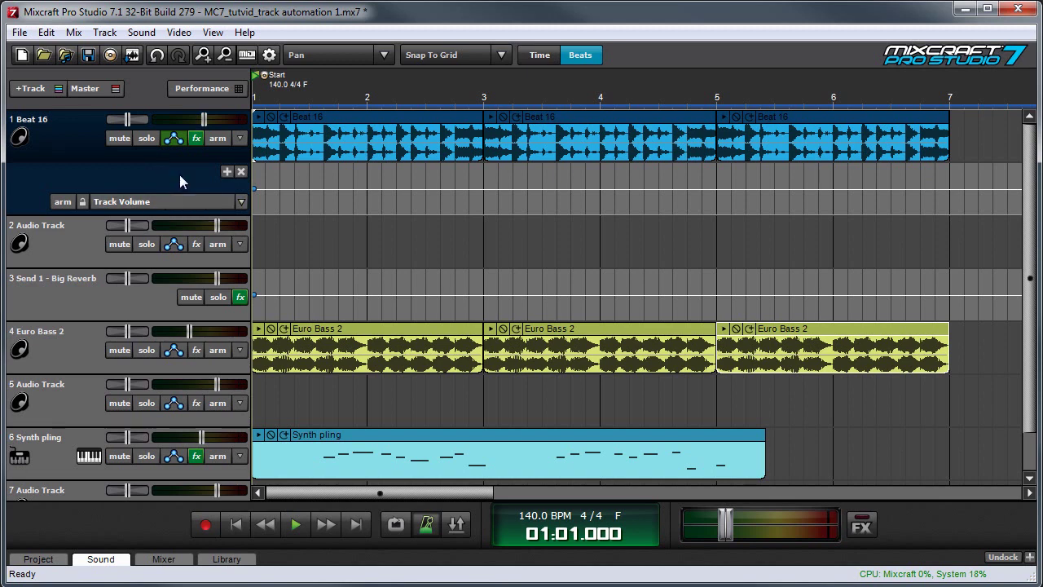
Step: Choose the parameter for Beat 16's automation lane from its dropdown list
click(178, 201)
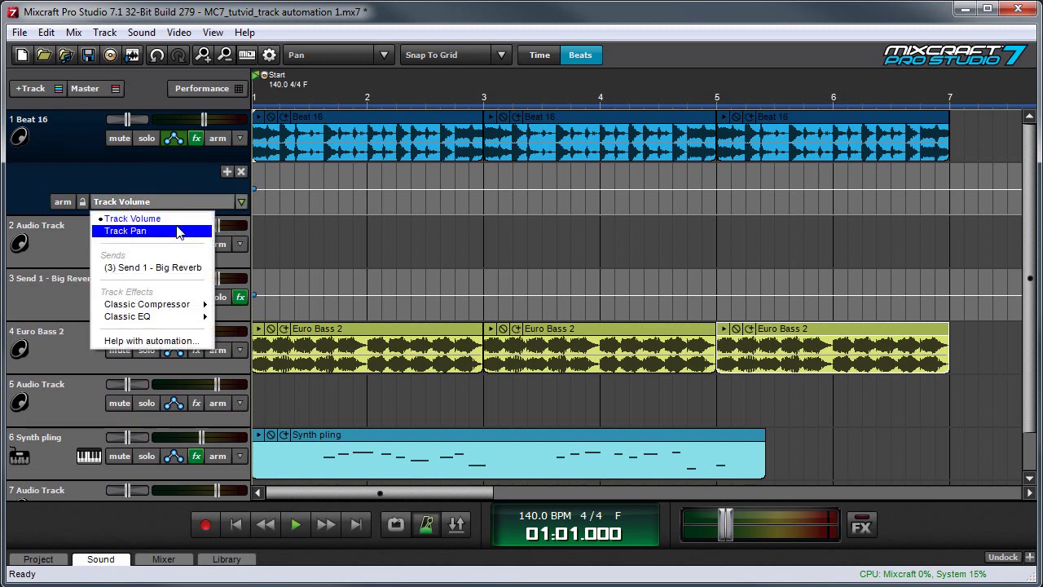
click(177, 231)
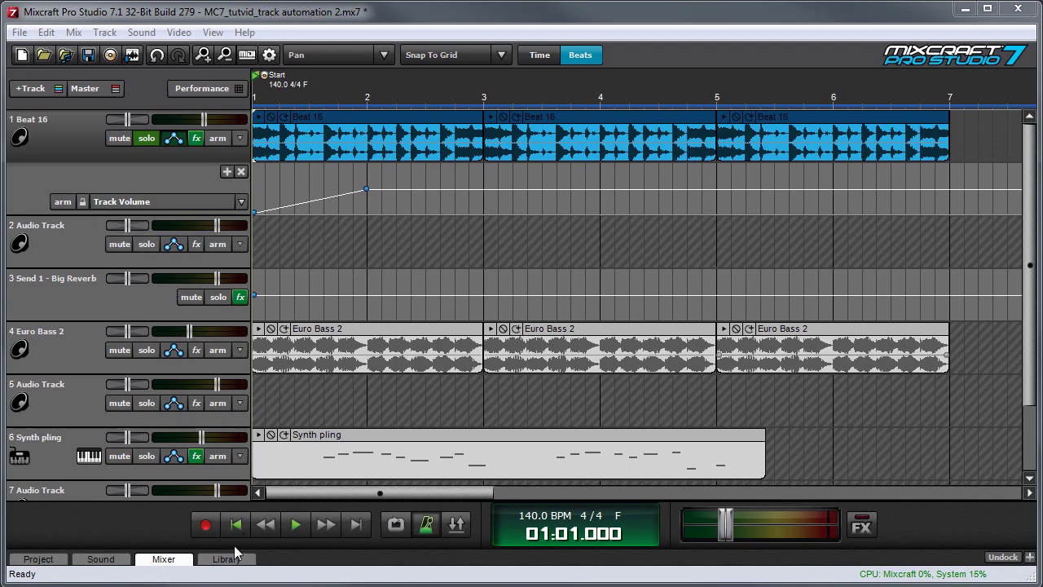
Step: Bring up the Mixer and briefly play the project to audition the mix
click(167, 559)
scroll(317, 141, down, 2)
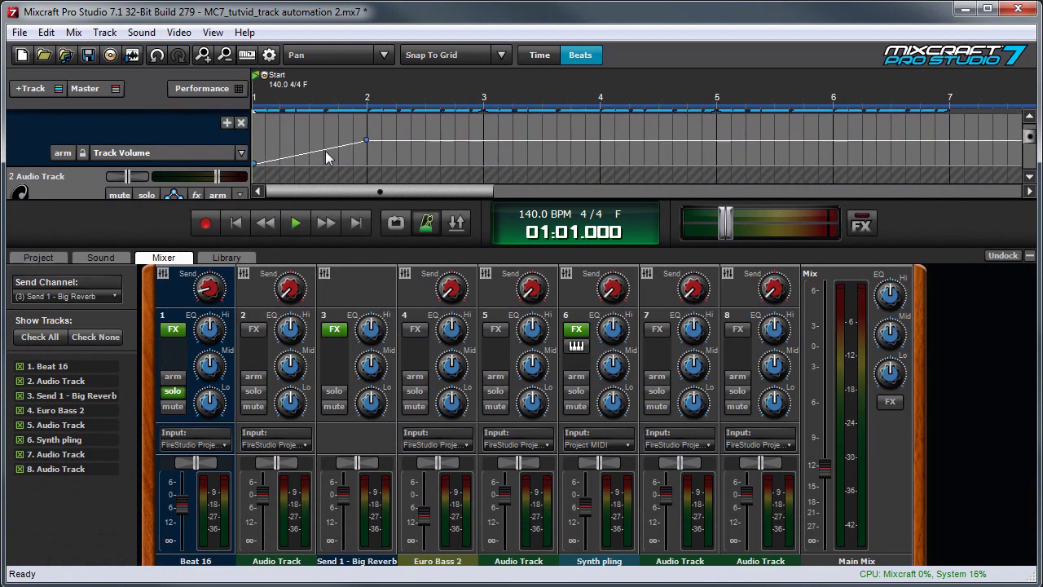
mouse_move(367, 141)
mouse_move(185, 512)
key(space)
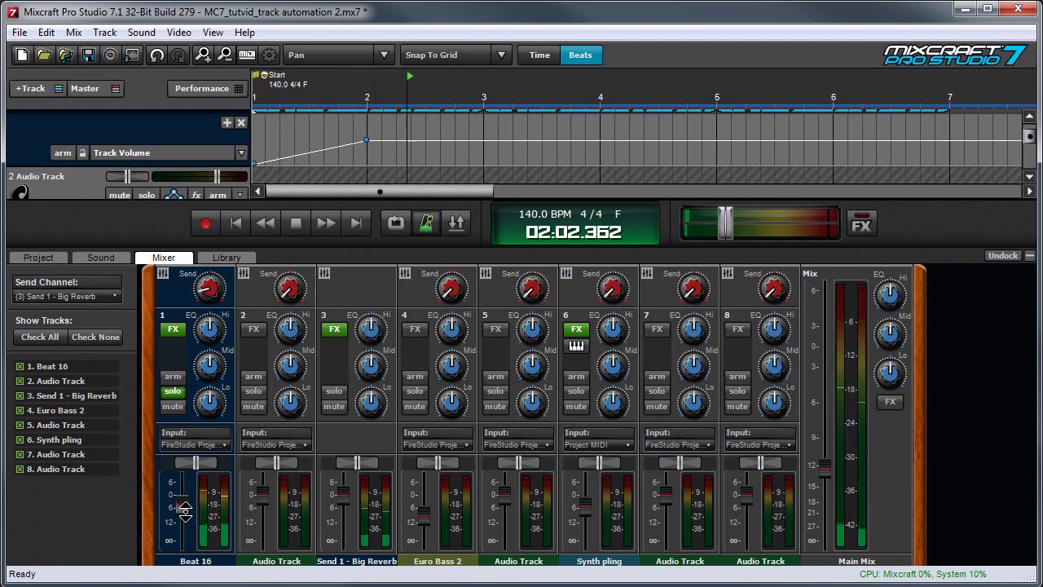
key(space)
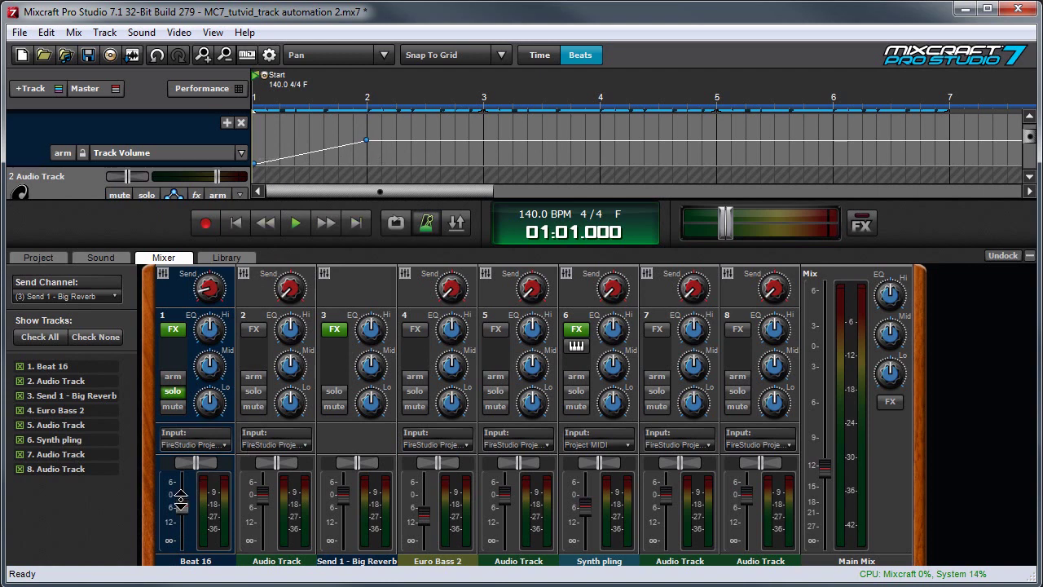
Step: Lower Beat 16's channel fader to -19.4 dB and audition the change
drag(183, 503, 185, 526)
key(space)
mouse_move(220, 359)
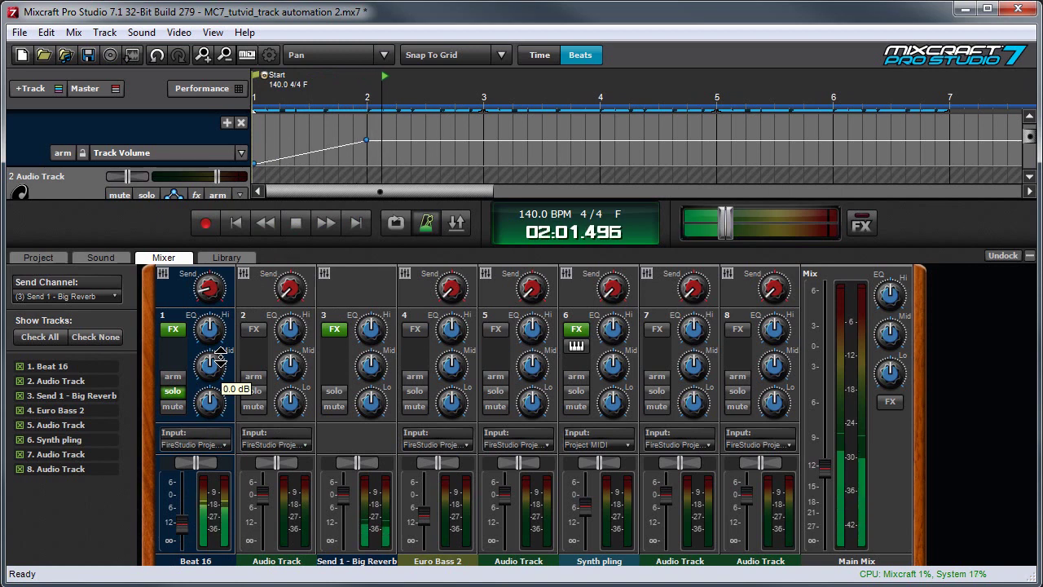
key(space)
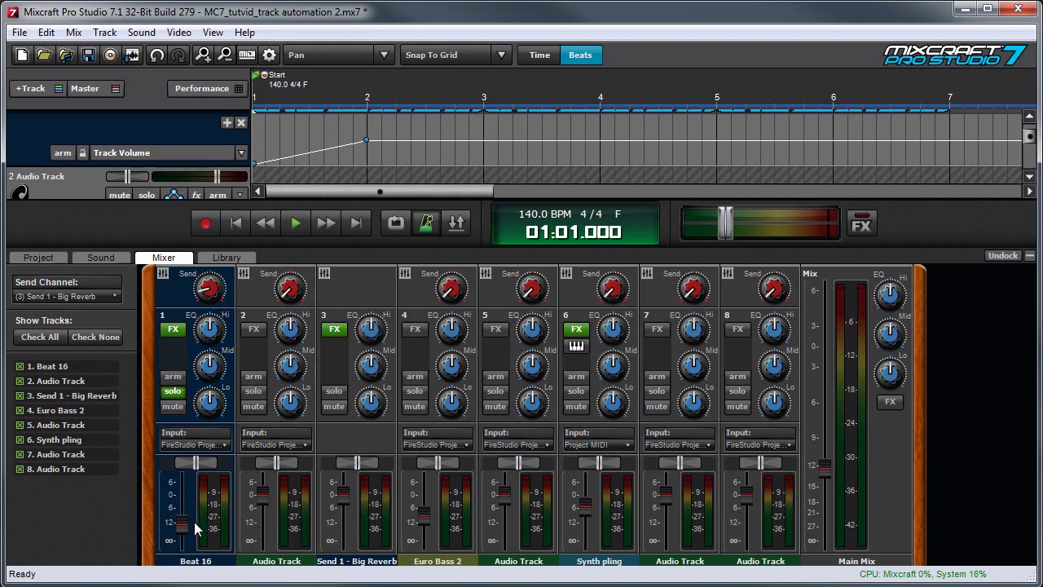
Step: Raise Beat 16's volume to -3.0 dB, audition it, and lock the Track Volume lane
drag(183, 522, 184, 499)
key(space)
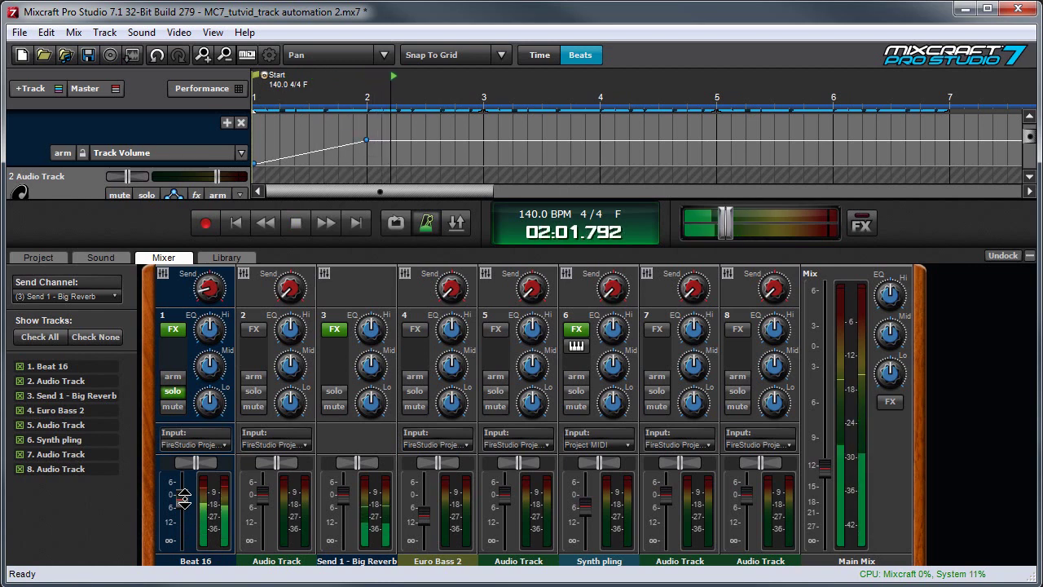
key(space)
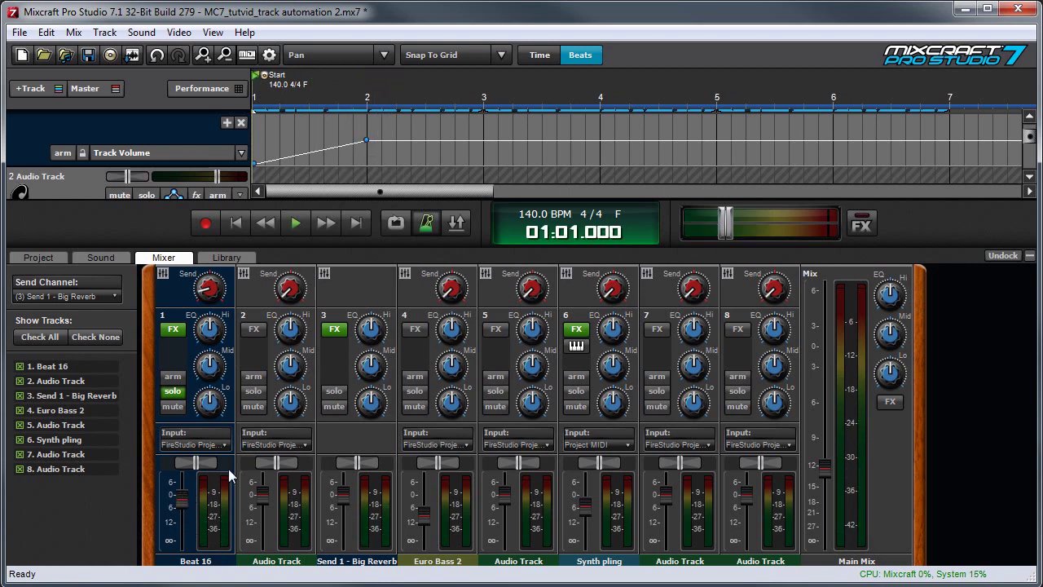
click(83, 153)
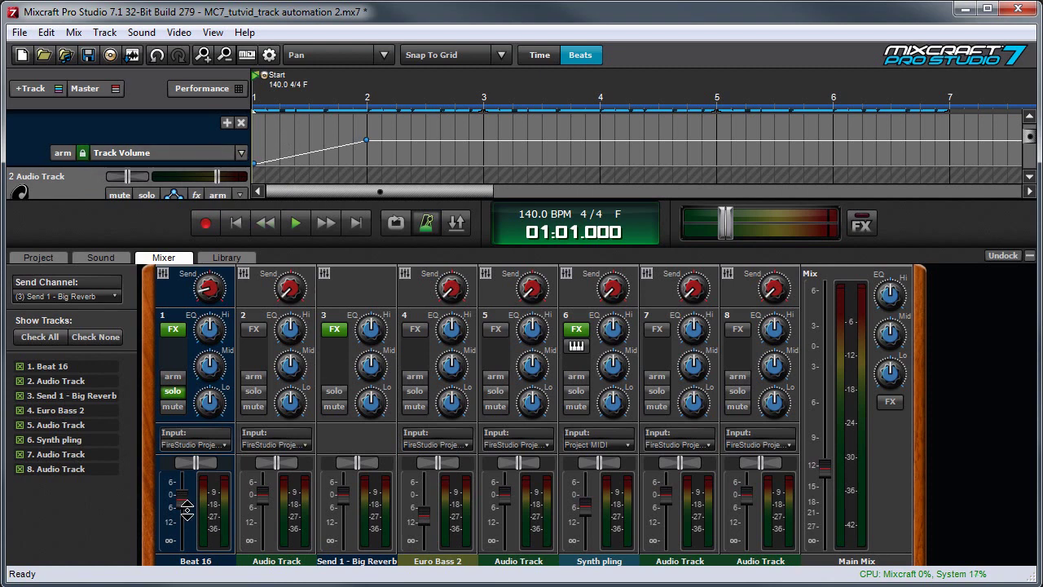
Step: Play and stop the project to hear Beat 16's locked Track Volume automation
key(space)
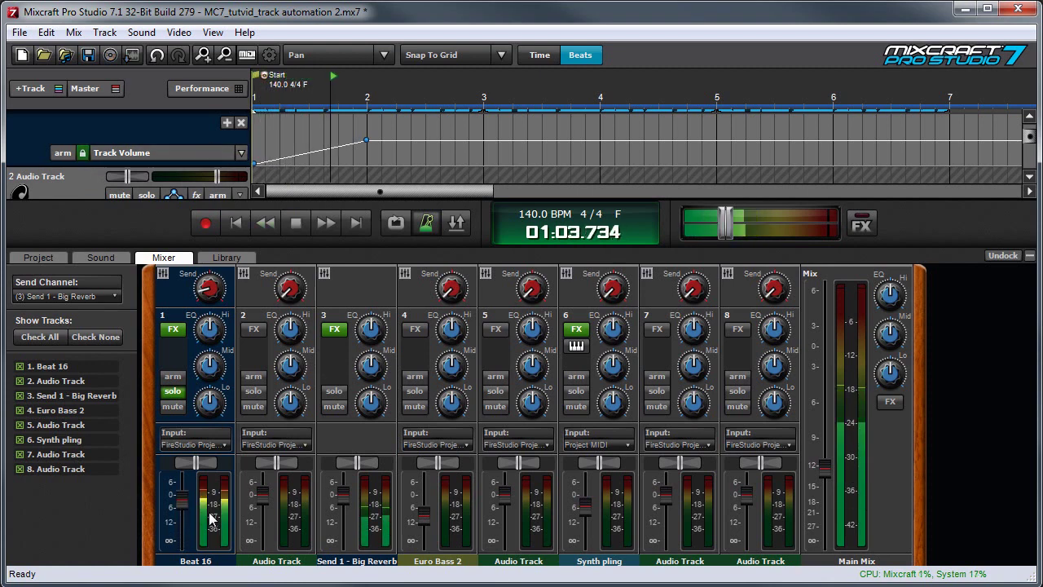
key(space)
mouse_move(283, 295)
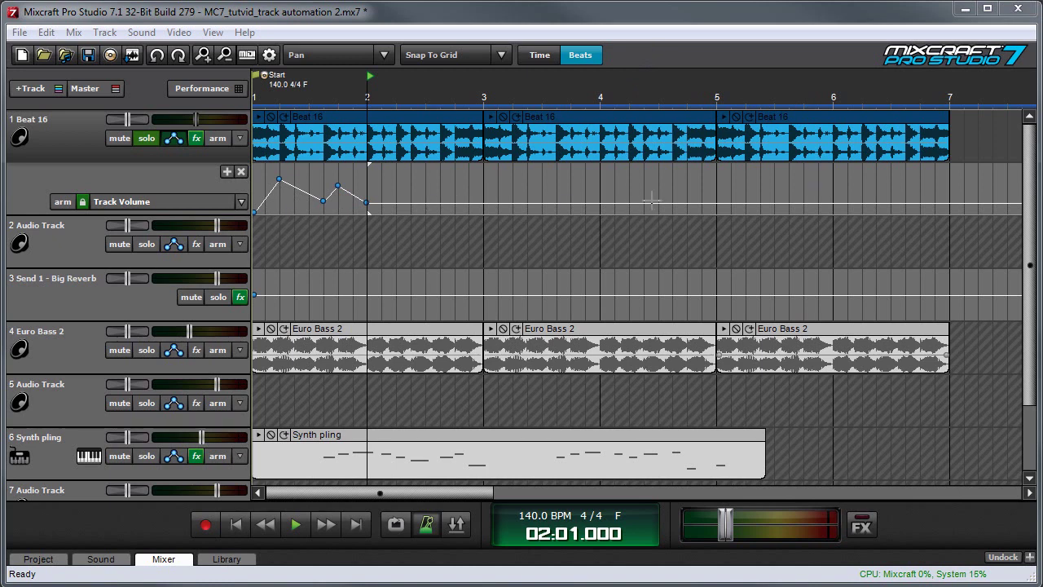
Step: Copy Beat 16's volume automation from bar 1 to bar 2
click(258, 181)
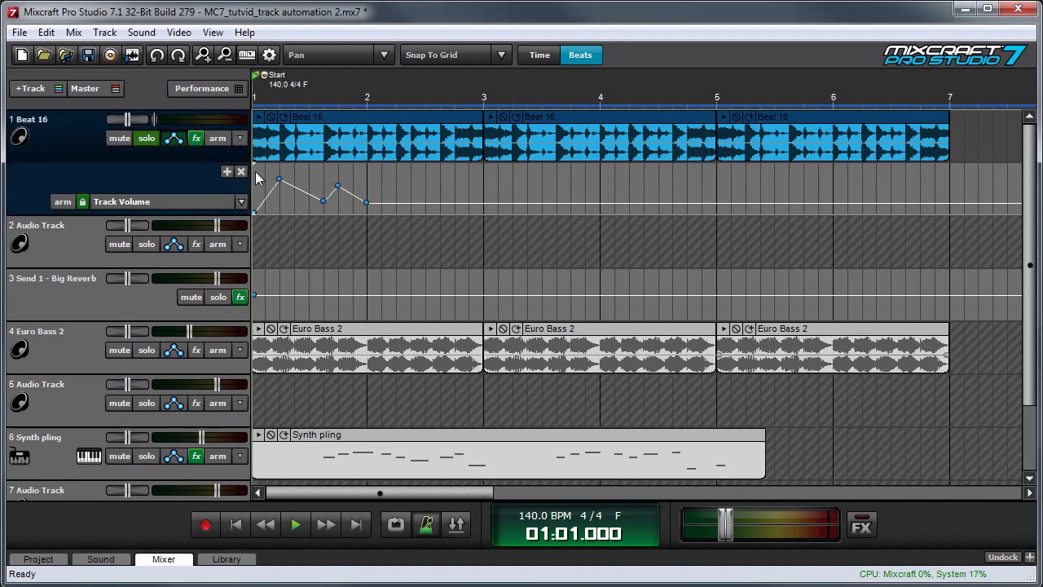
drag(255, 178, 365, 181)
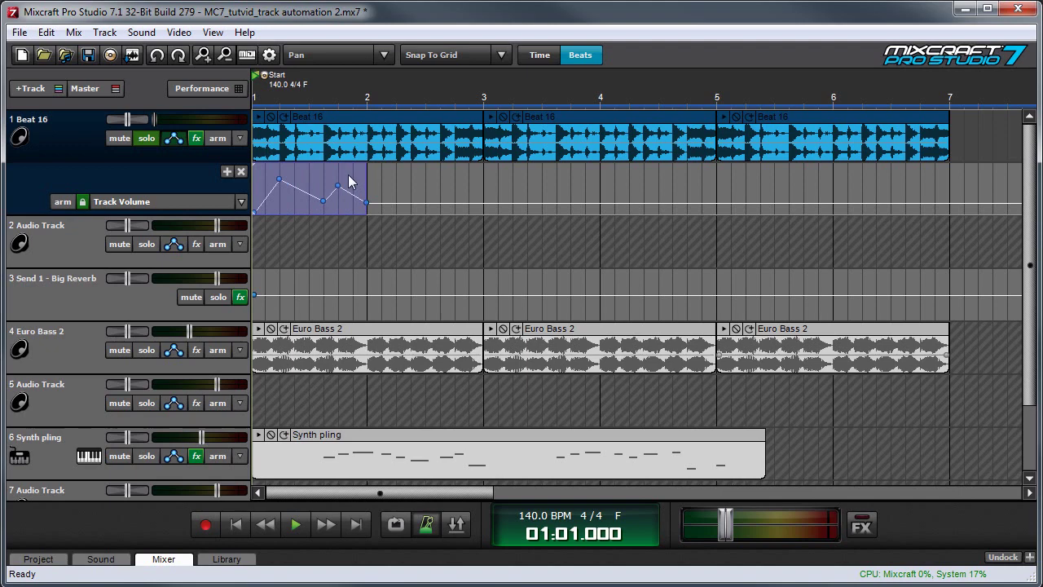
right_click(349, 181)
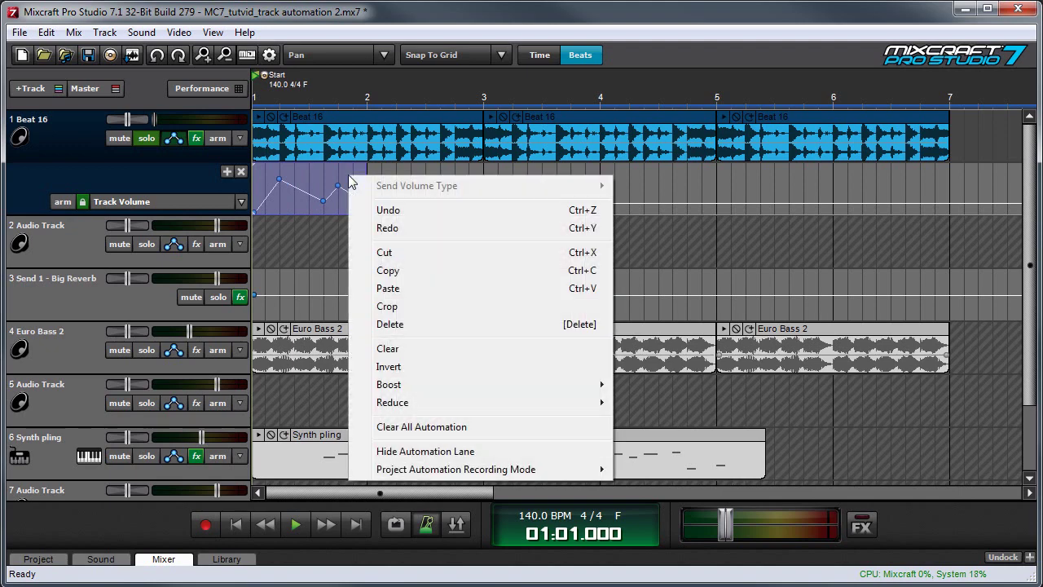
click(408, 272)
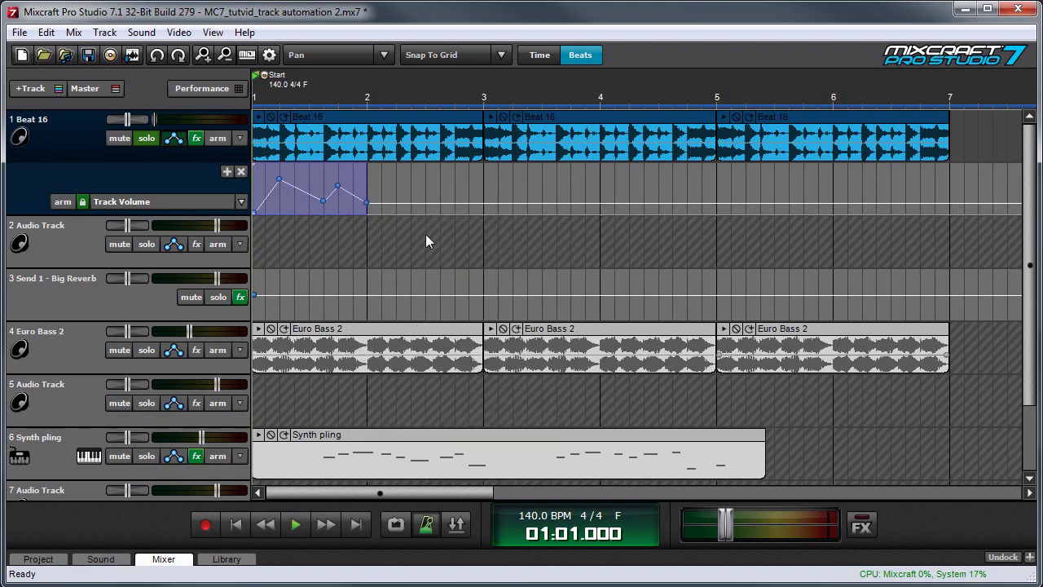
Step: Paste the copied volume envelope at bar 3
click(485, 82)
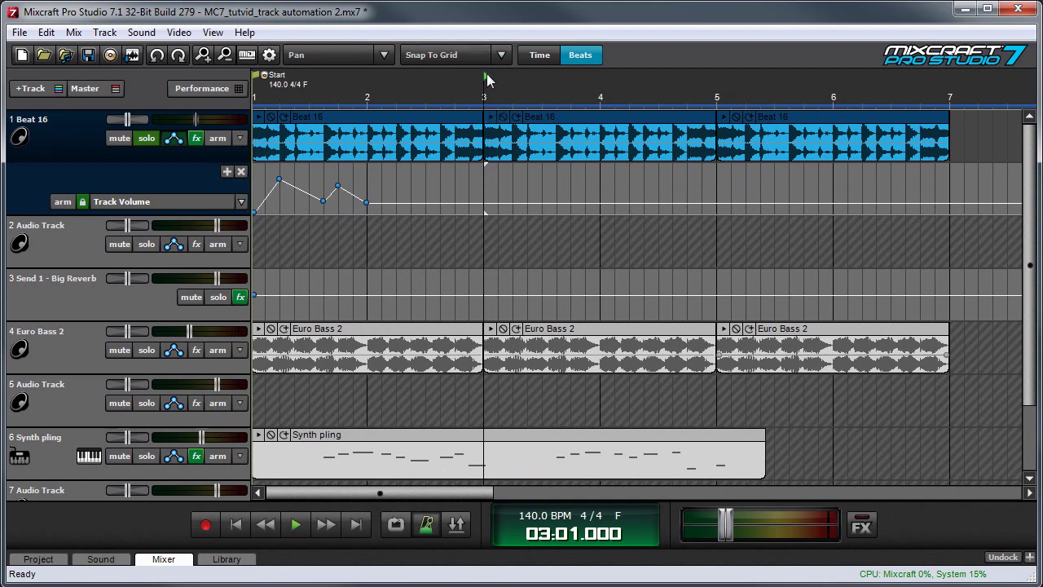
key(space)
key(space)
right_click(498, 169)
click(610, 286)
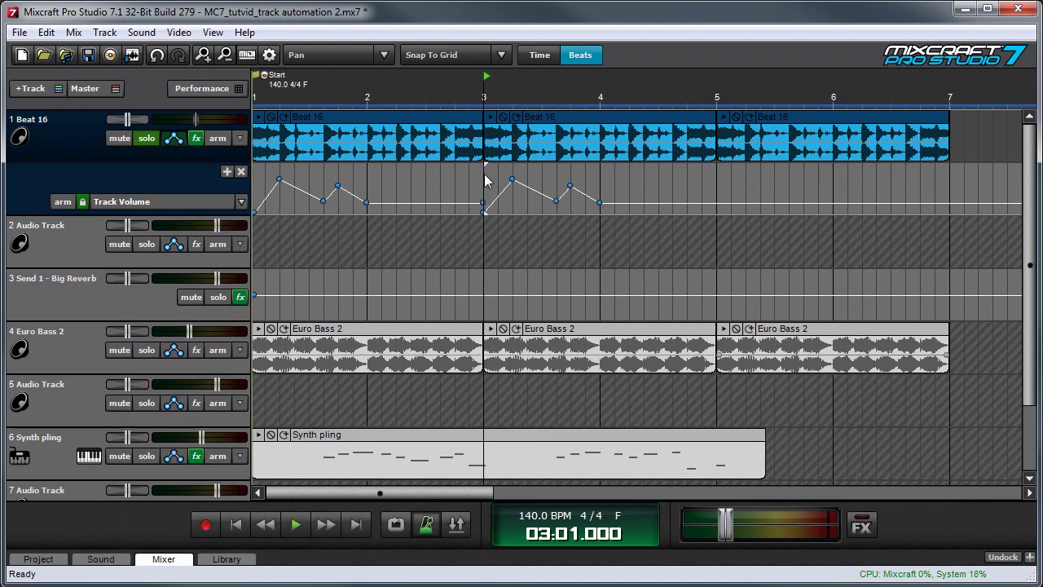
Step: Cut the volume automation points from bars 1 through 4
drag(257, 177, 601, 196)
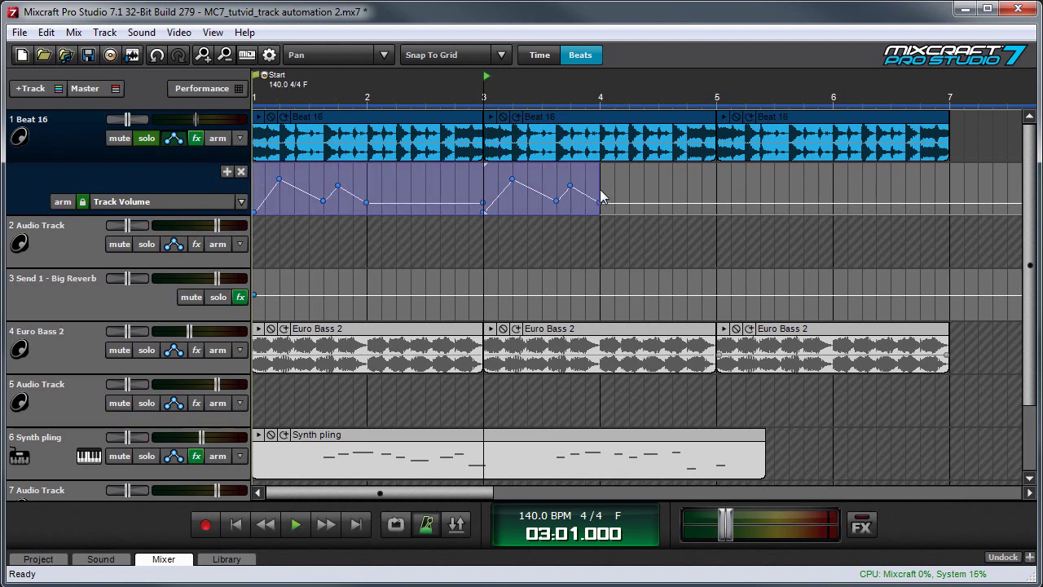
right_click(531, 174)
click(551, 246)
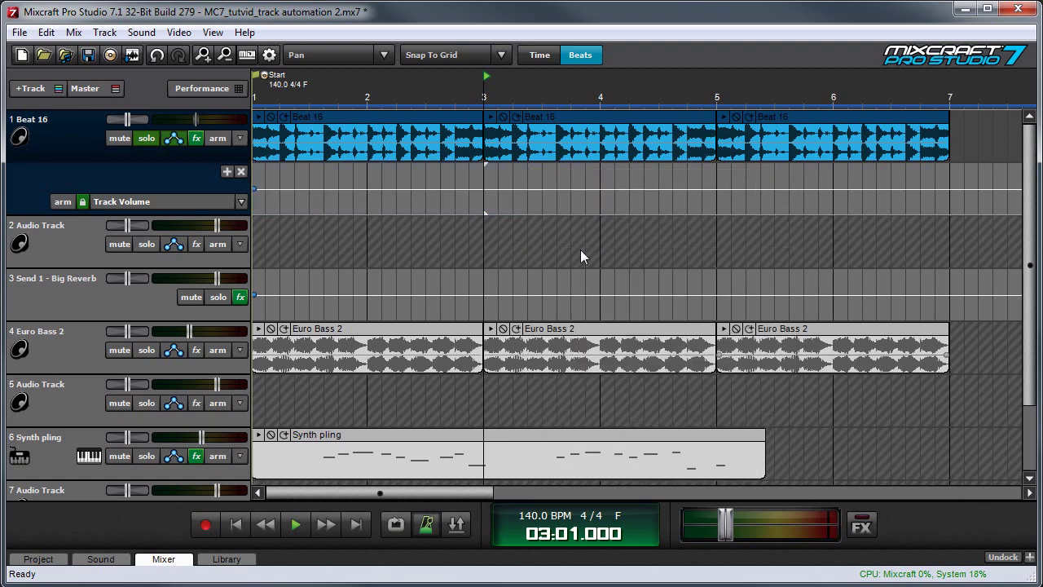